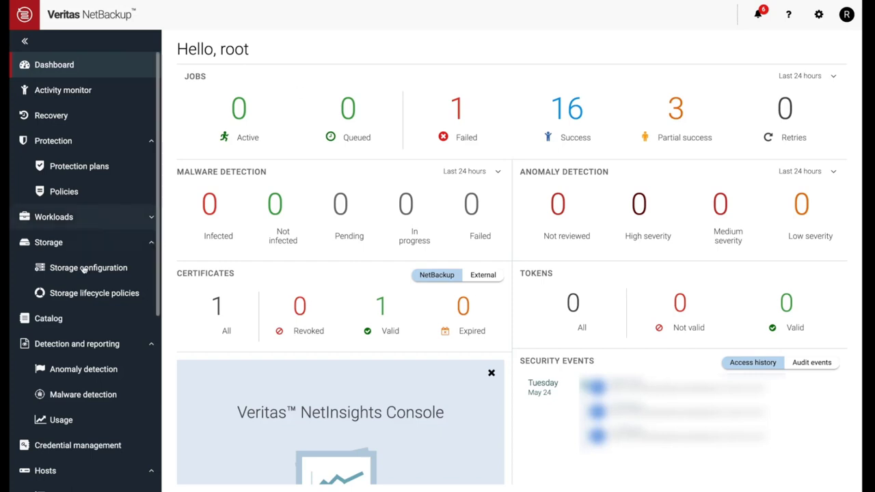
Step: In Credential management, add a credential named AzureCred1, tagged Azure, with description Azure Cred 1
click(101, 447)
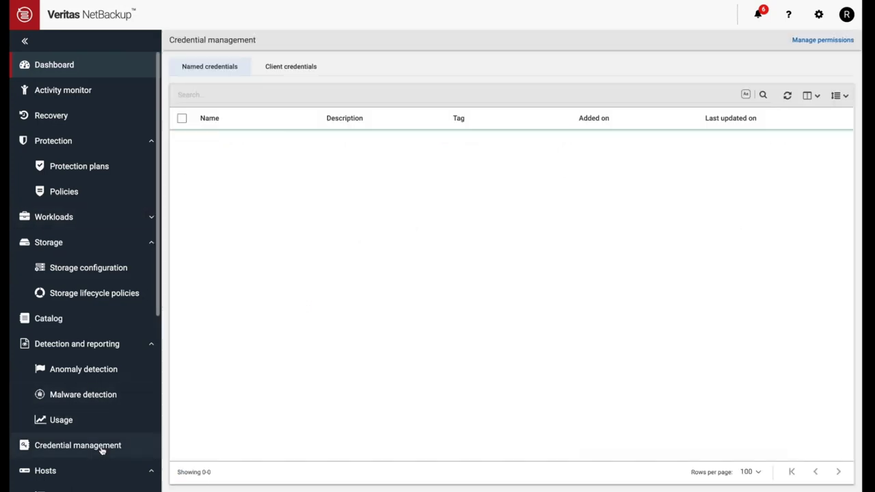
click(502, 338)
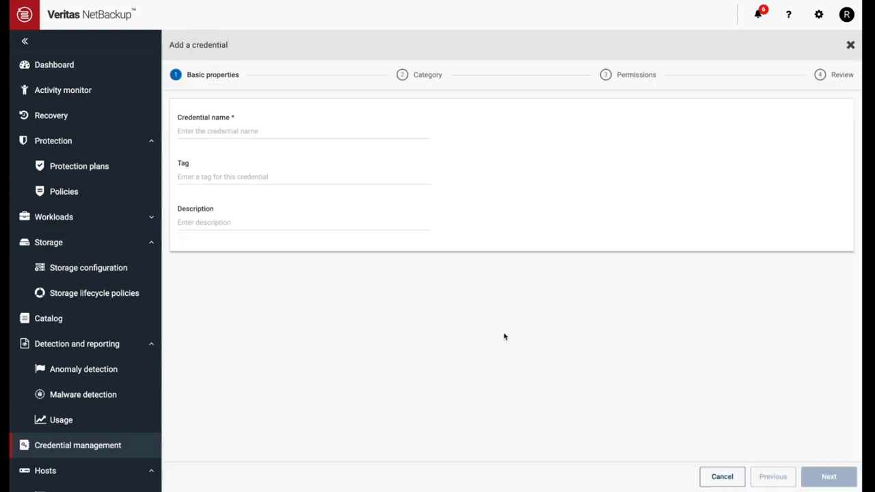
click(249, 133)
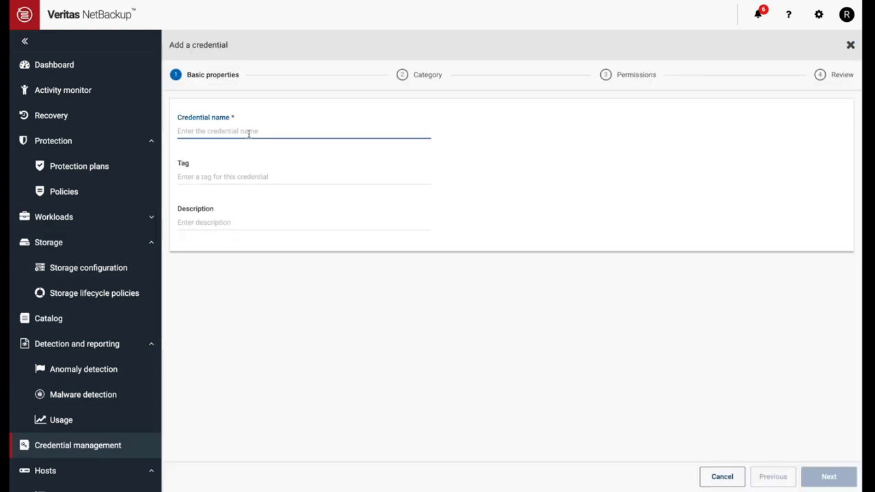
text(AzureCred1)
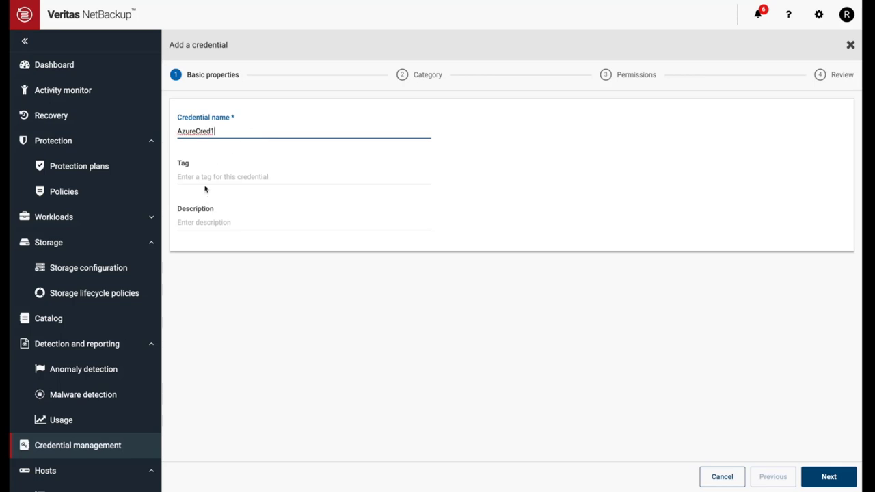
click(207, 179)
text(Azure)
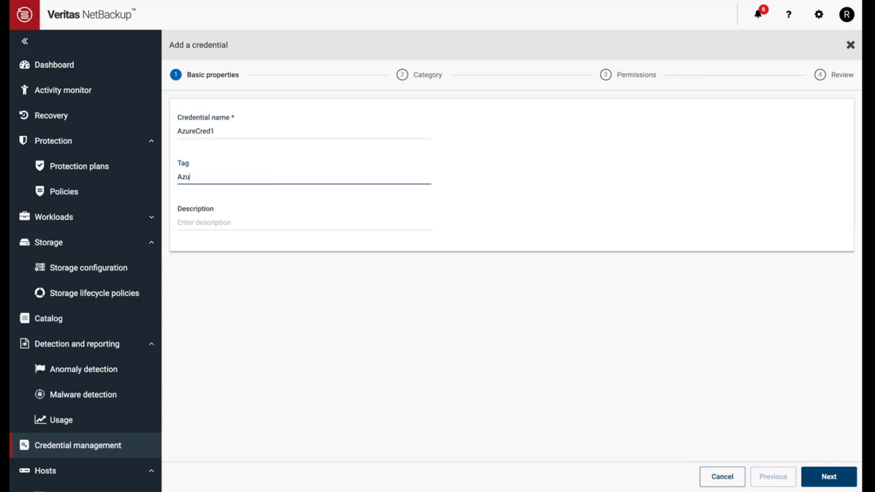
click(222, 220)
text(Azure Cred 1)
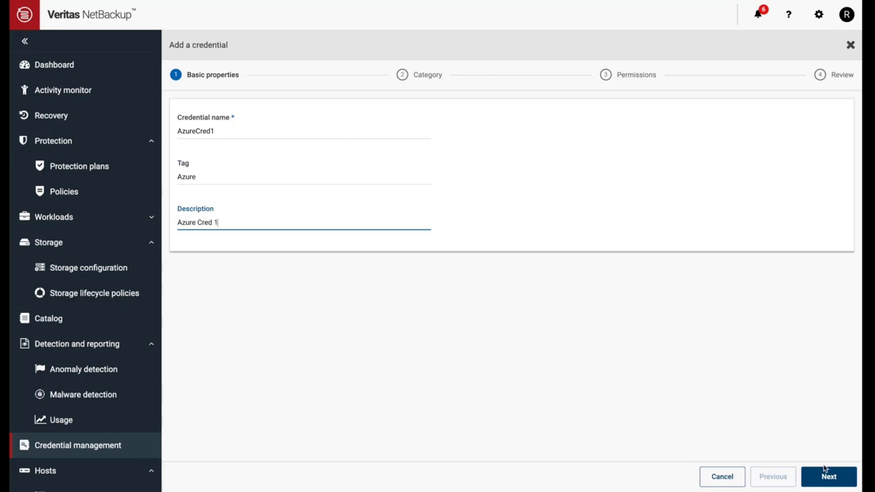
Step: Set the credential category to Cloud object store with Azure Blob access
click(828, 477)
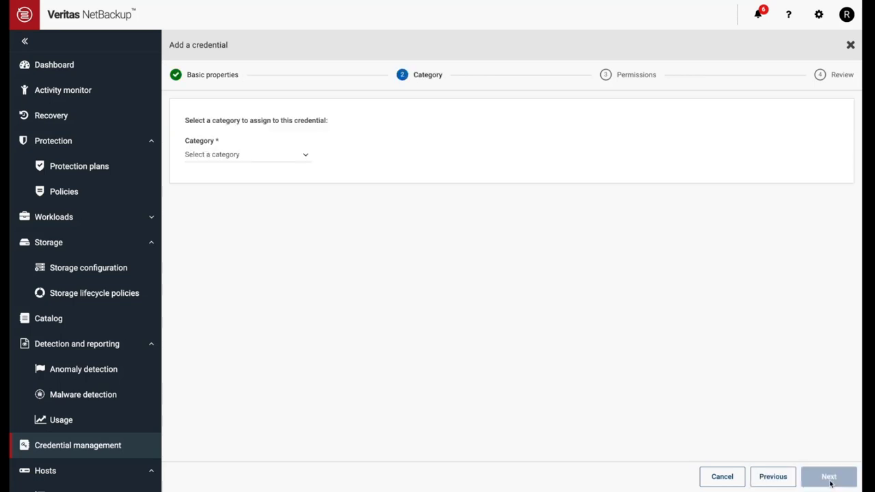
click(268, 160)
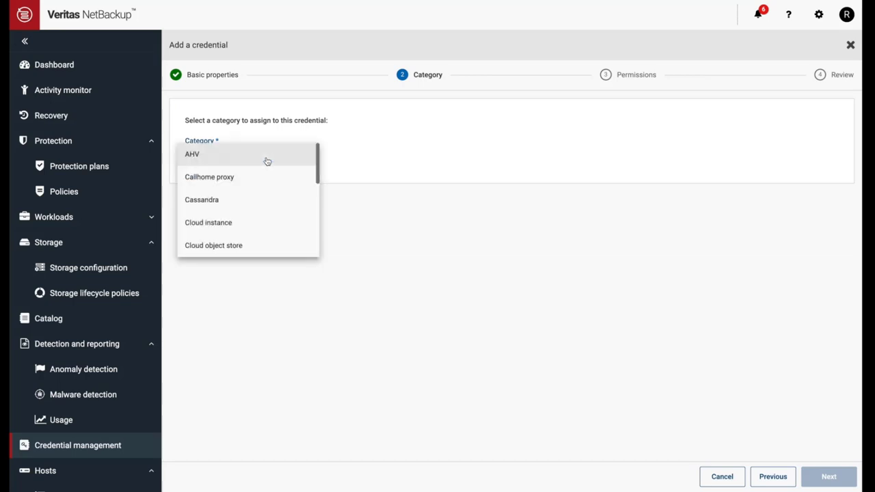
click(244, 245)
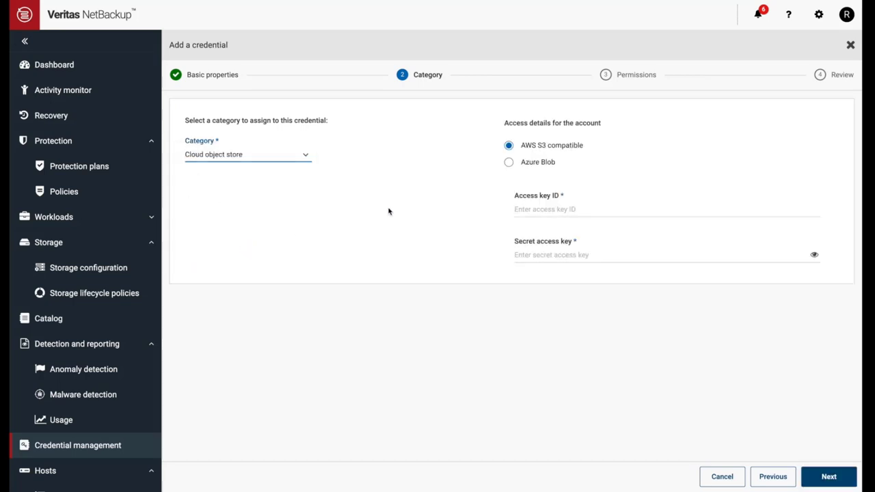
click(508, 163)
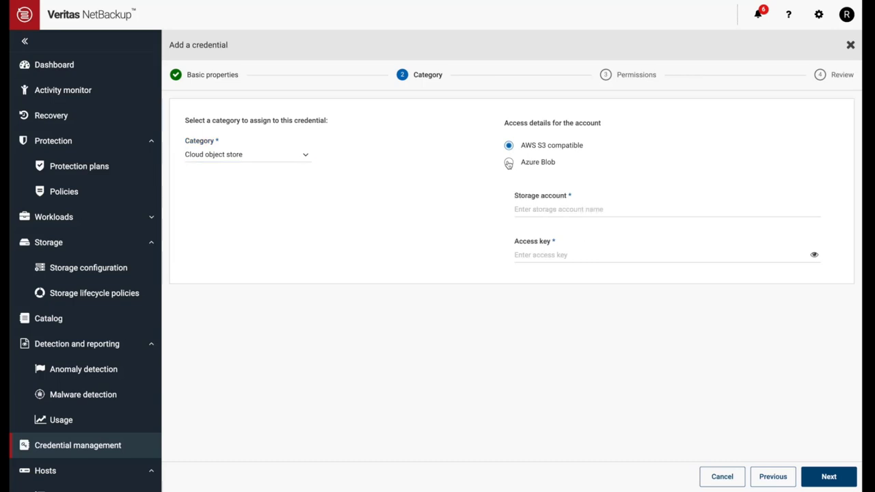
Step: Choose storage account backupeagles and paste its access key
click(544, 207)
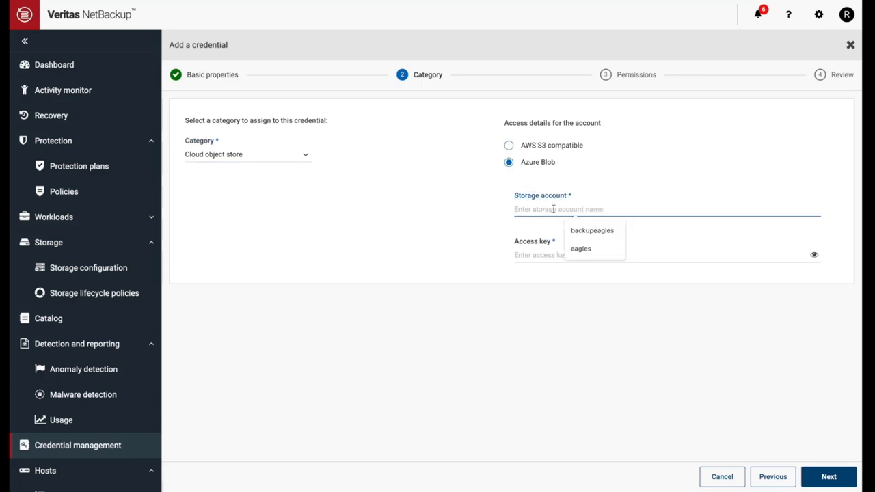
click(568, 230)
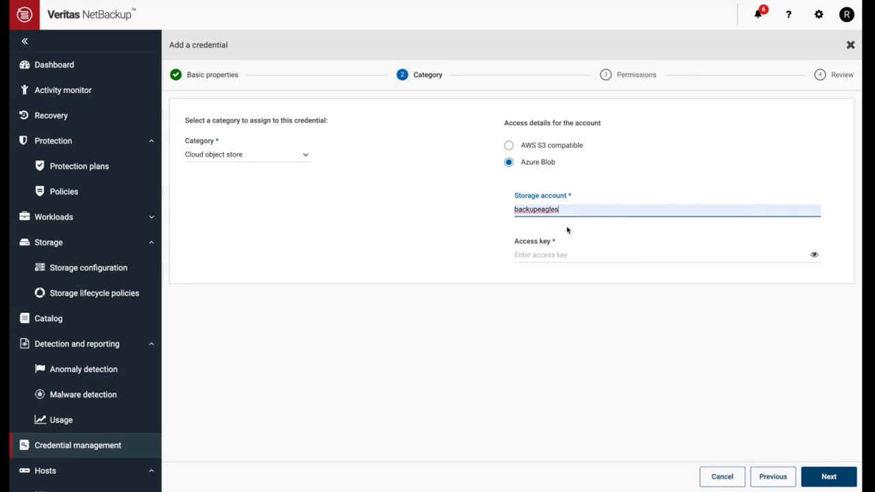
click(570, 255)
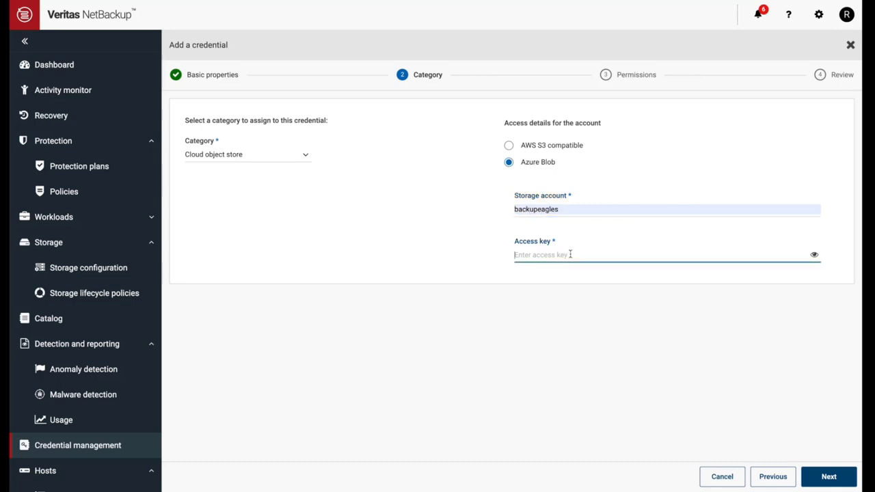
key(ctrl+v)
click(761, 339)
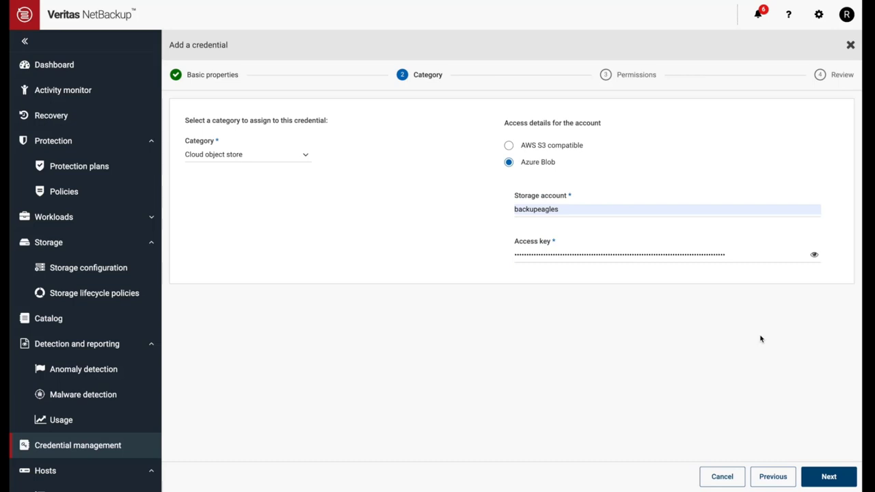
Step: Step through Permissions and Review and finish saving AzureCred1
click(825, 482)
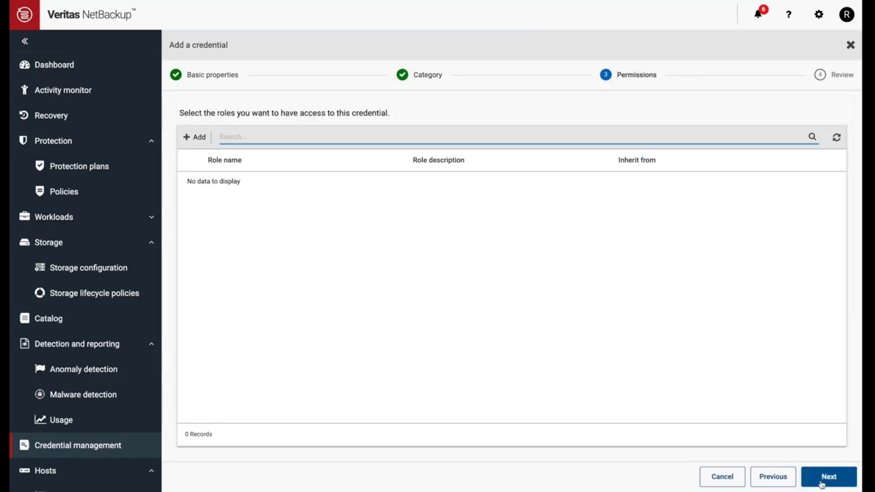
click(823, 482)
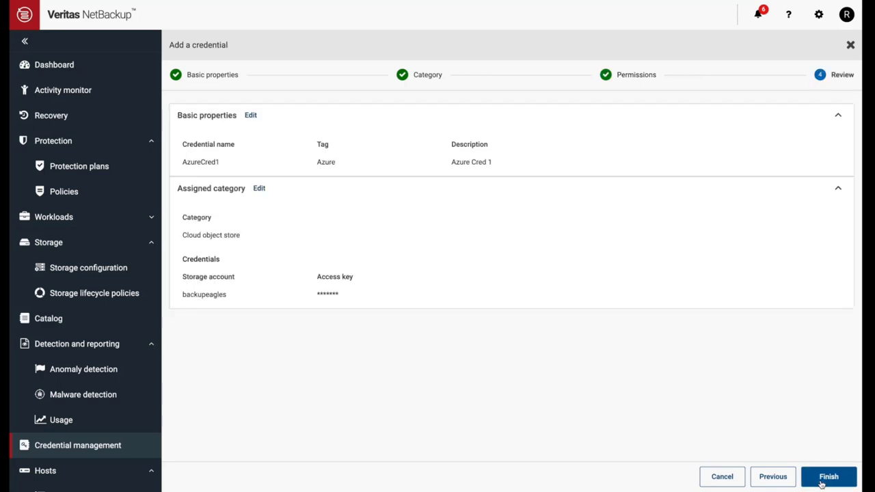
click(823, 483)
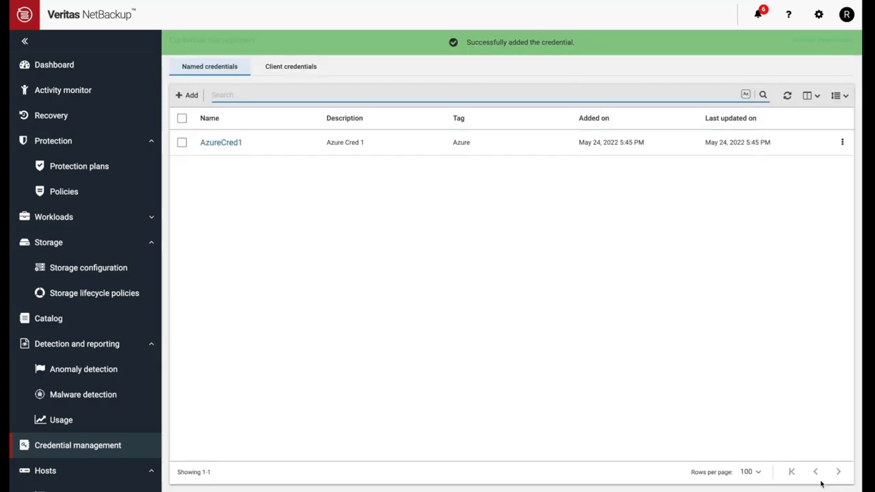
Step: Add a second credential AWSCred1, tagged AWS, as a Cloud object store and advance to review
click(178, 98)
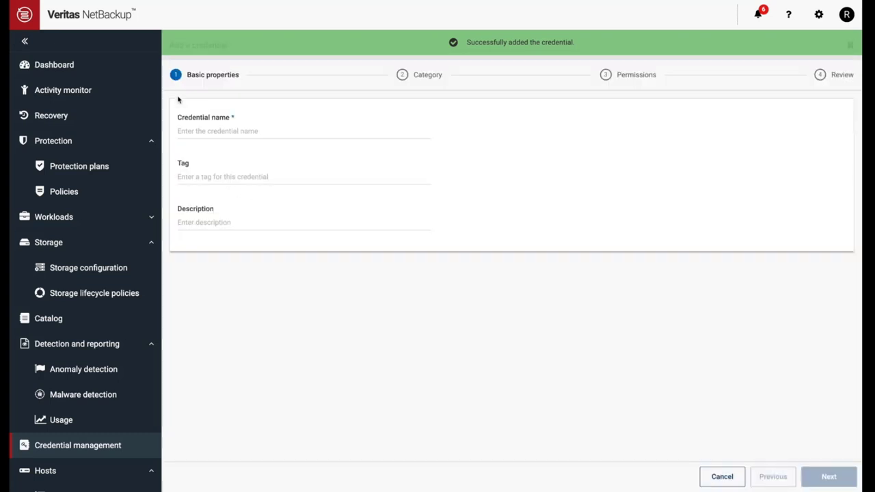
click(229, 131)
text(AWS)
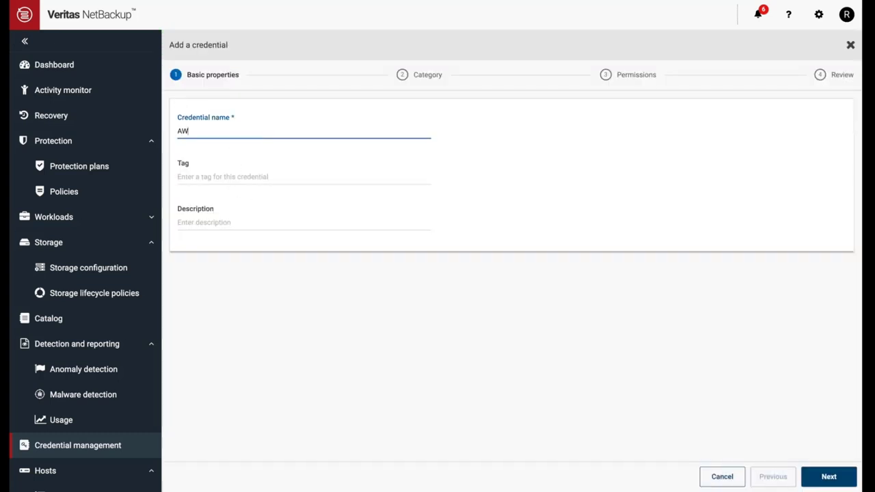
text(Cred1)
click(245, 177)
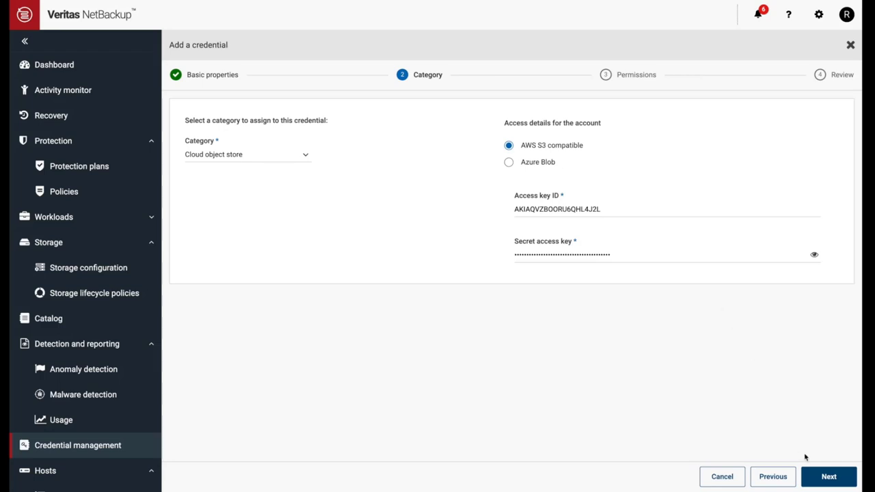
click(828, 480)
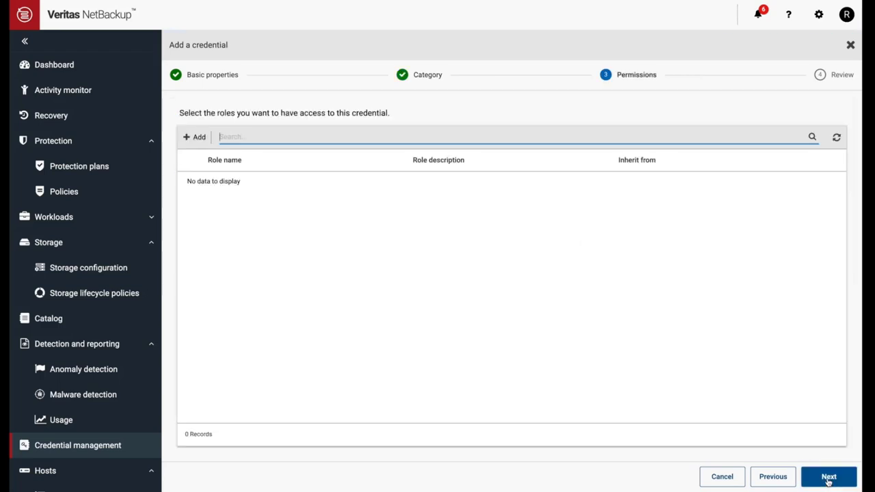
click(828, 479)
Step: Save the AWSCred1 credential, then expand Workloads in the sidebar
click(828, 478)
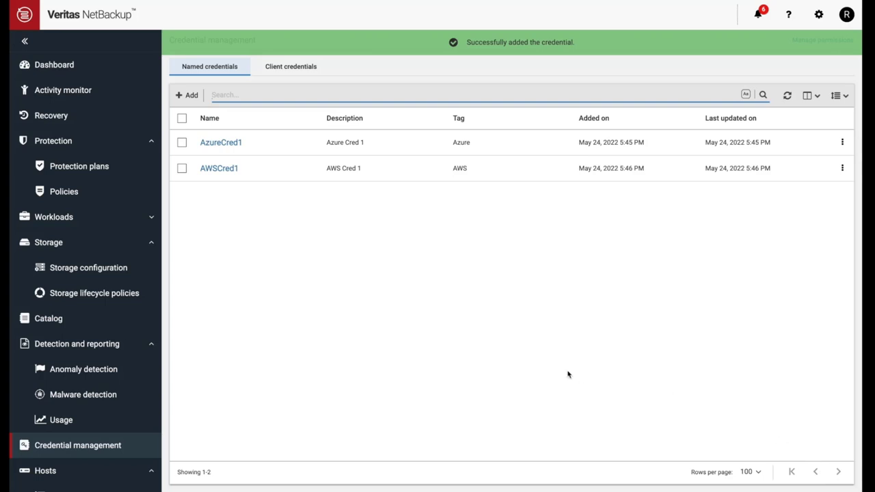
click(58, 220)
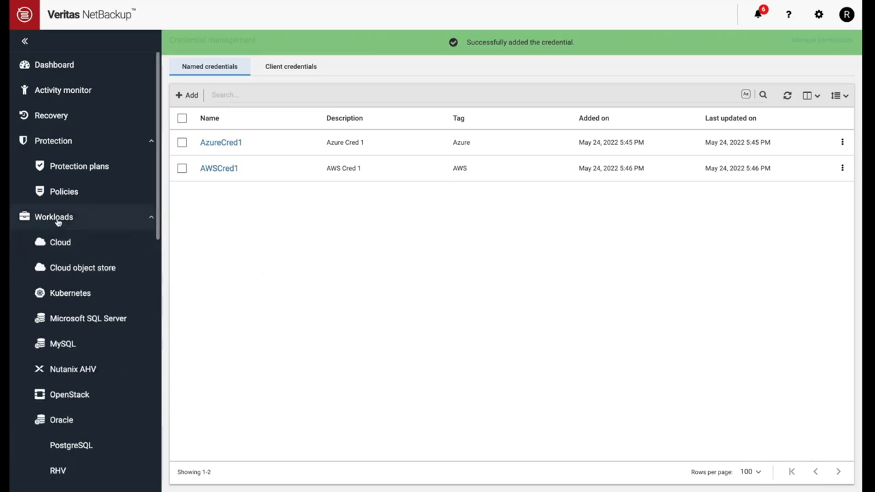
Step: Start a new cloud object store account named AzureAccount1
click(107, 272)
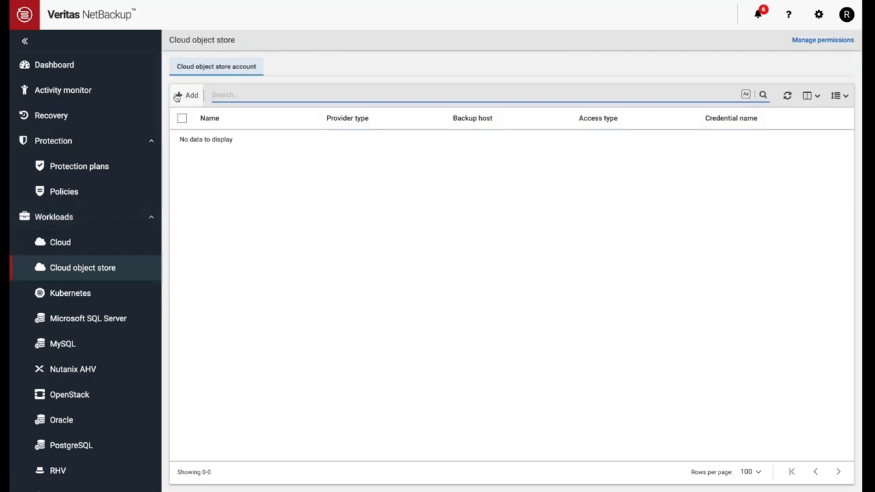
click(179, 96)
click(257, 128)
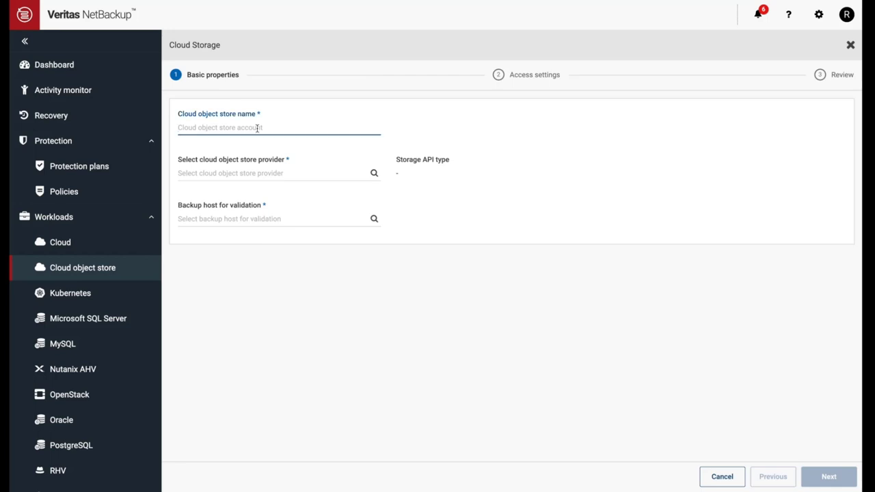
text(AzureAccount1)
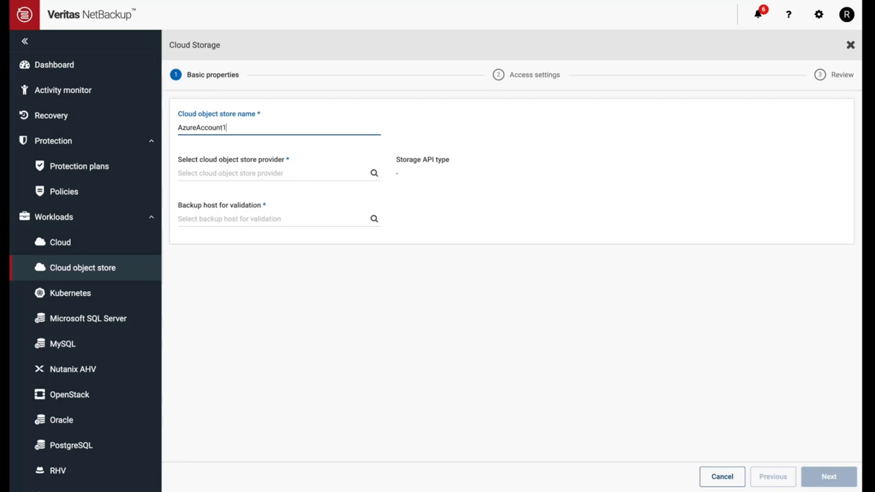
Step: Set provider to Microsoft Azure, select the validation backup host, and continue to access settings
click(342, 175)
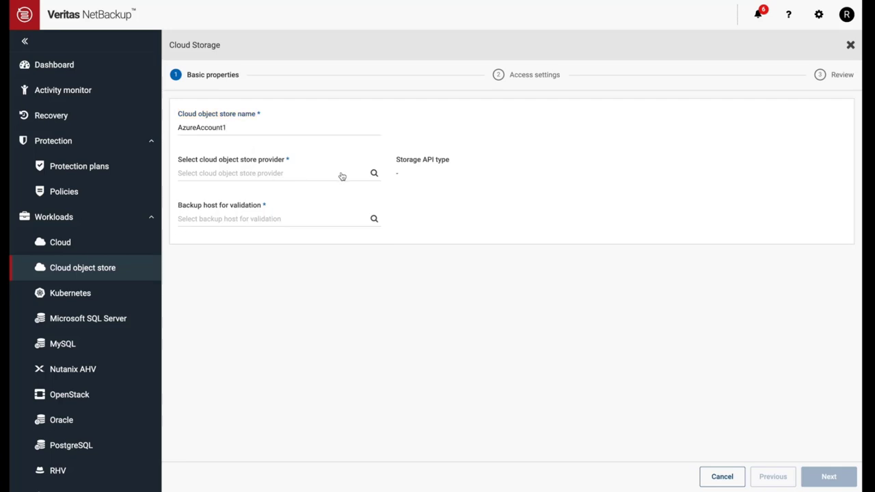
click(273, 299)
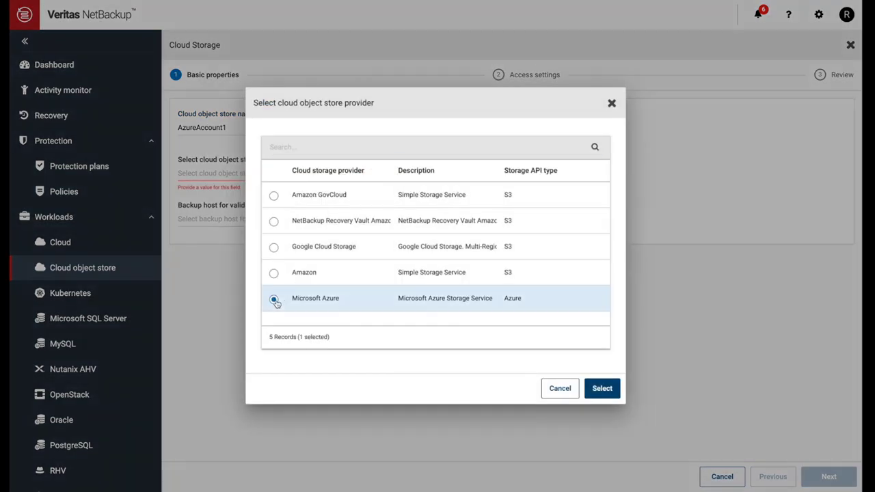
click(602, 388)
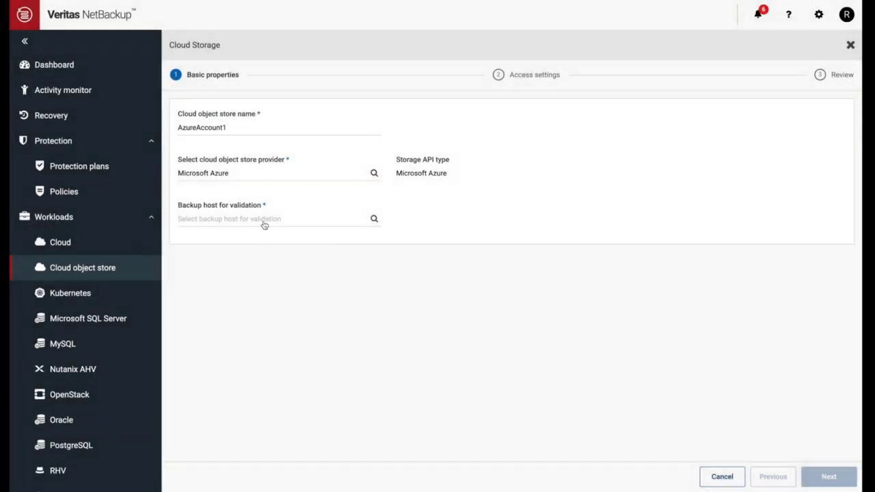
click(264, 220)
click(311, 249)
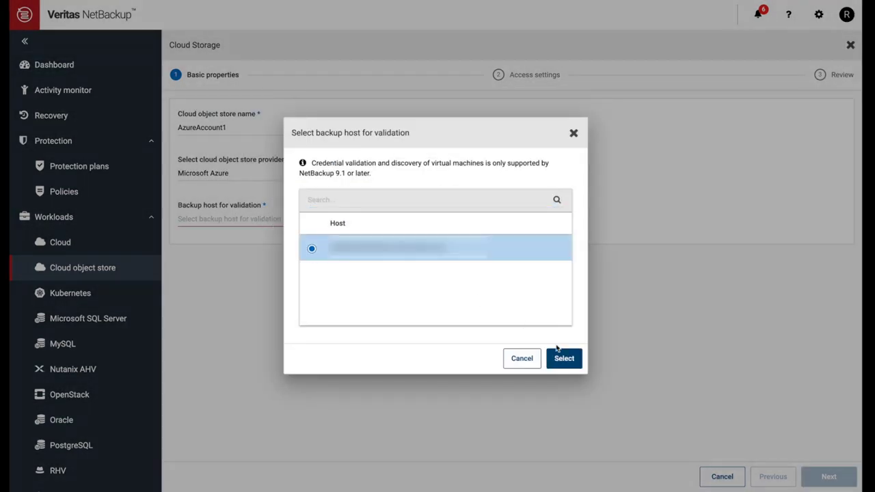
click(564, 358)
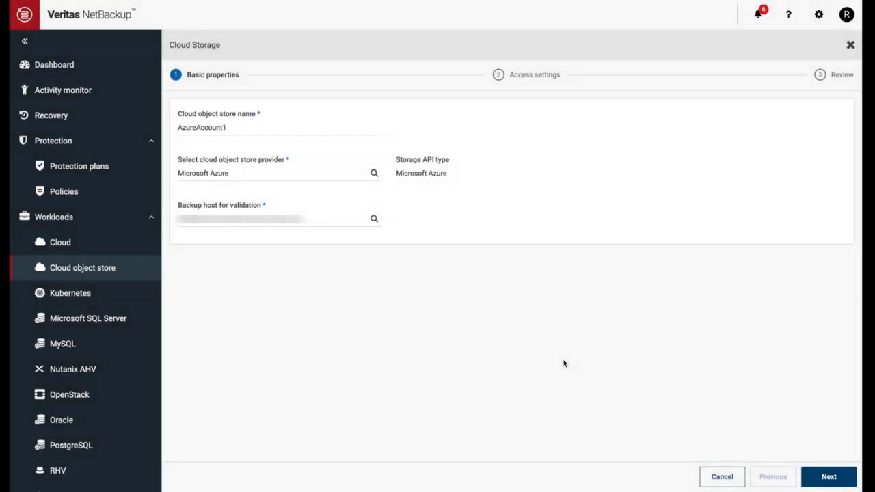
click(839, 478)
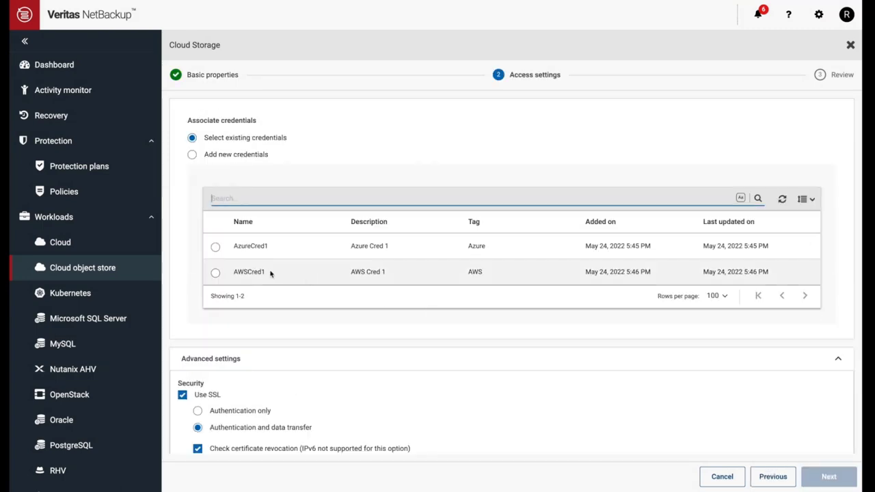
Step: Use the existing AzureCred1 credentials and finish creating AzureAccount1
click(215, 249)
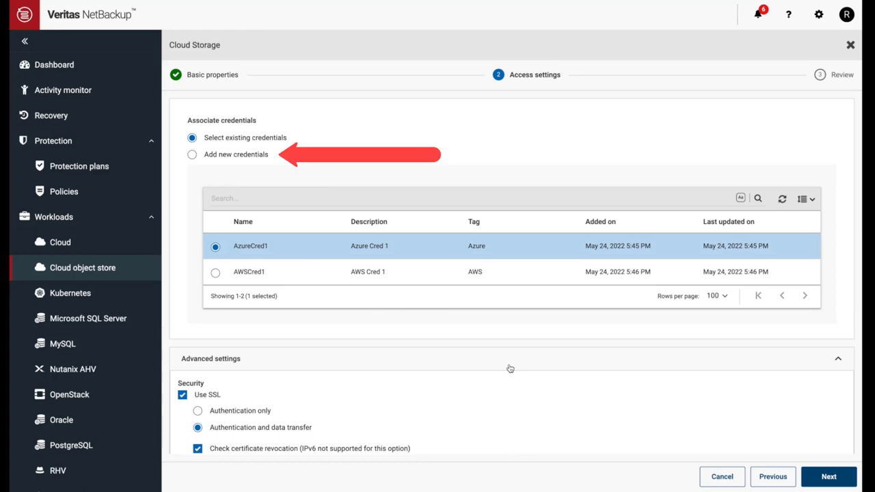
scroll(509, 368, down, 2)
scroll(510, 368, up, 2)
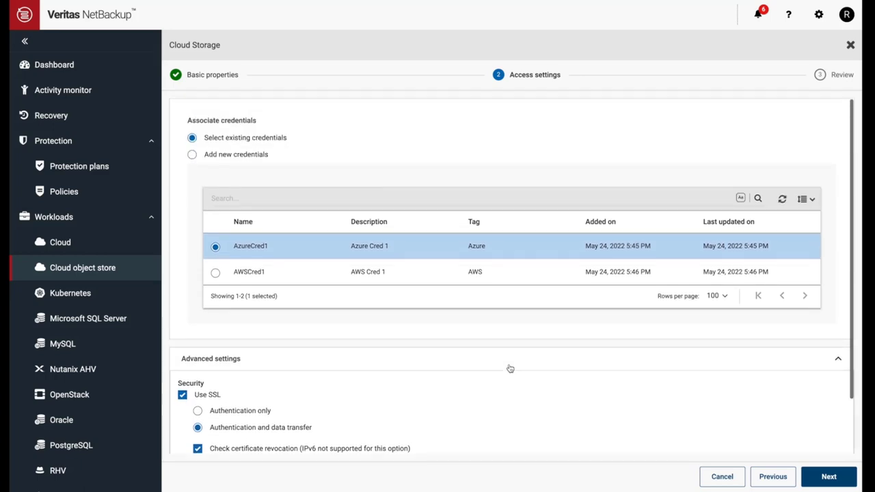
click(831, 479)
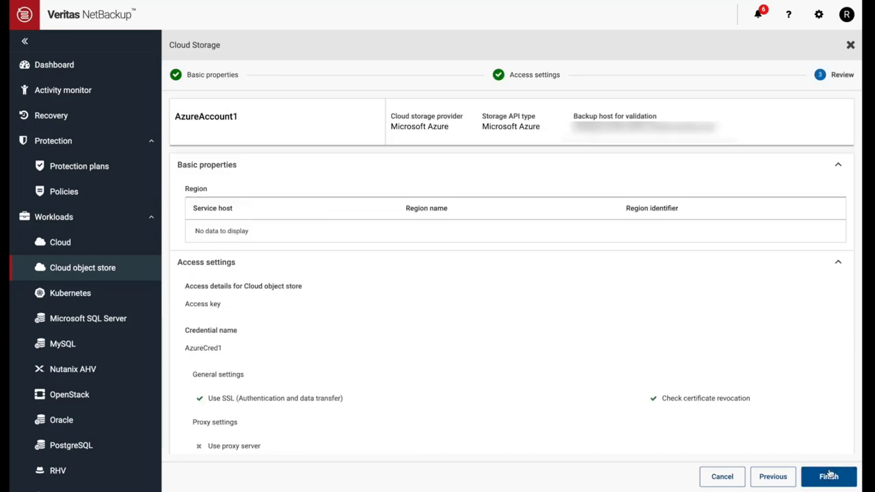
click(829, 474)
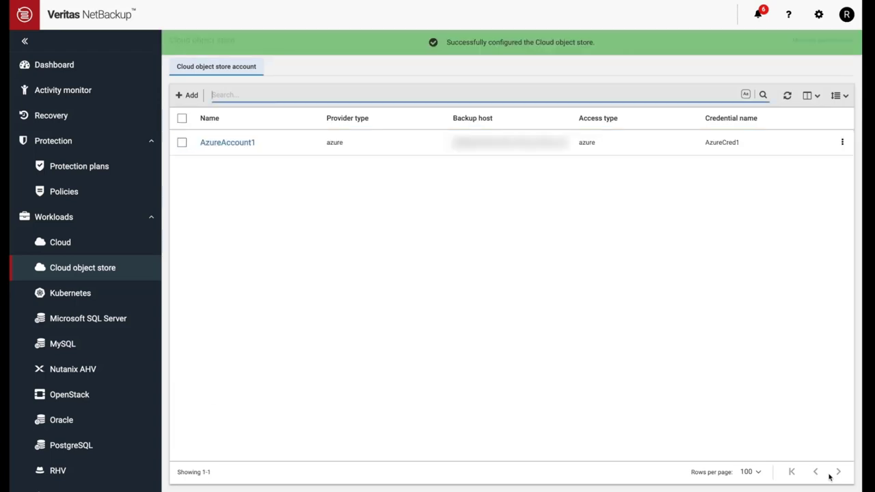
click(179, 99)
Step: Name the new object store AWSAccount1 with provider Amazon and the validation backup host
click(224, 129)
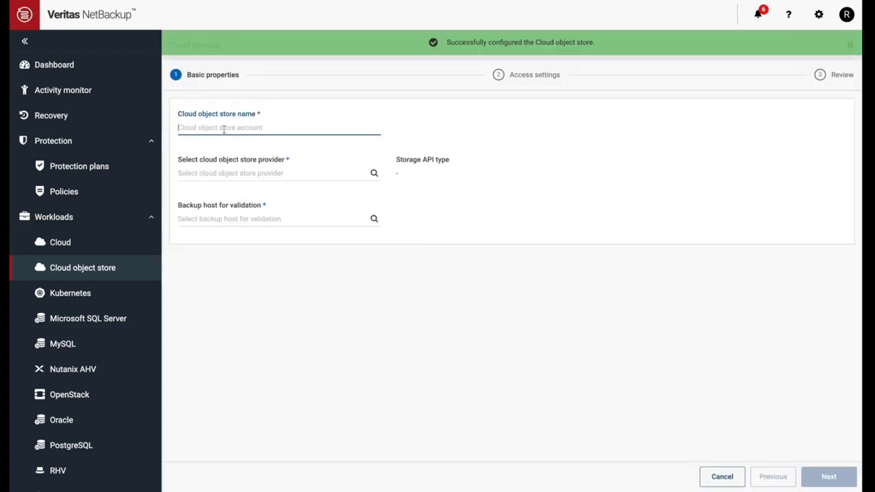
text(AWSAccount1)
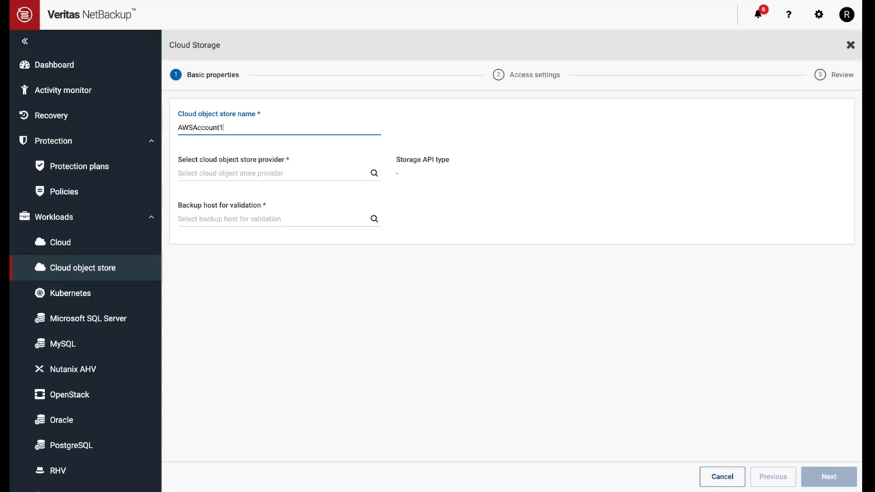
click(264, 173)
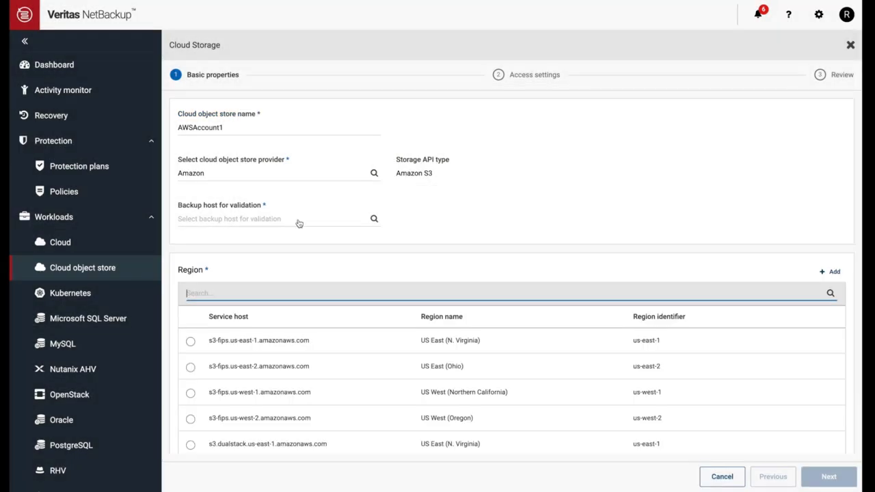
click(299, 223)
click(311, 251)
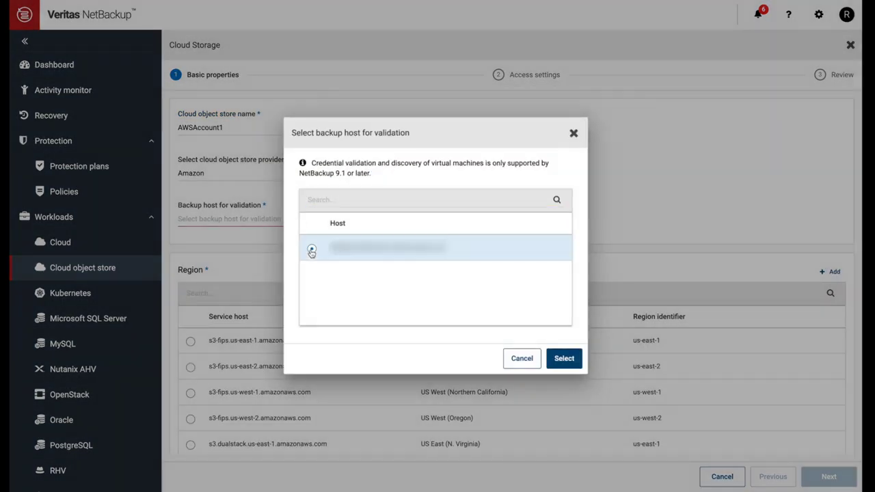
click(564, 359)
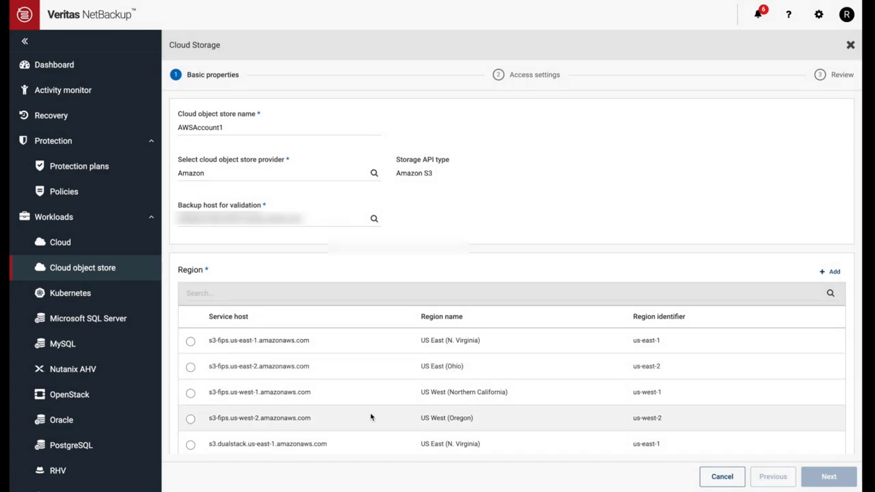
Step: Choose region ap-south-1 (Mumbai) and continue to access settings
scroll(370, 416, down, 3)
scroll(369, 418, down, 5)
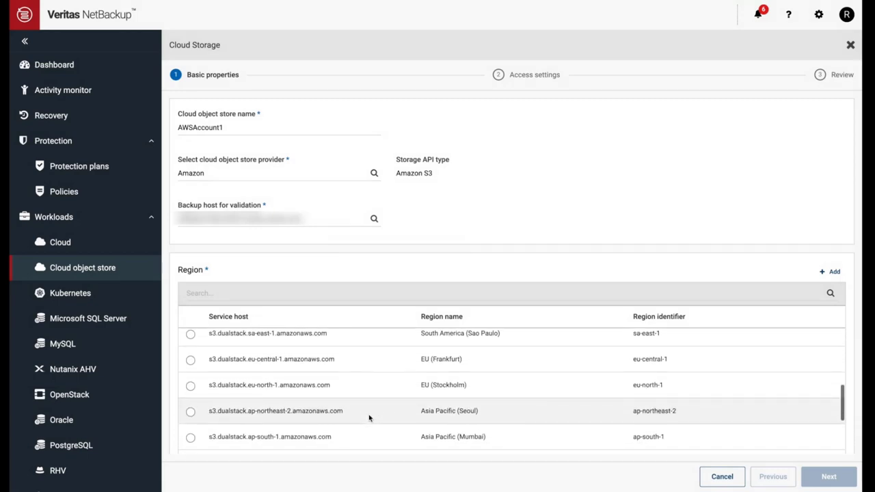
scroll(370, 417, down, 3)
click(190, 373)
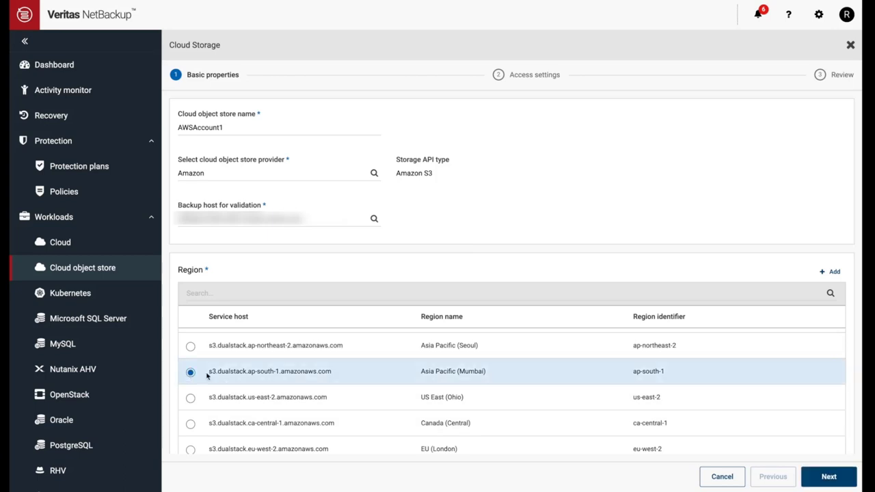
scroll(751, 197, down, 1)
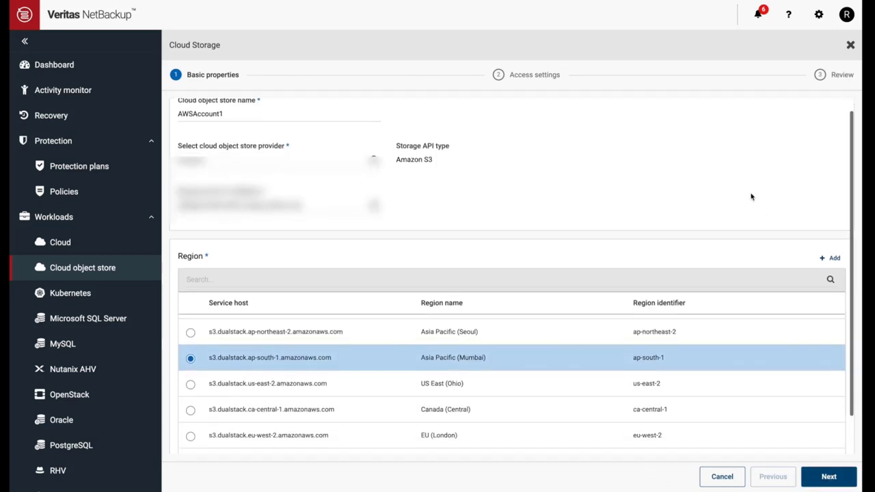
scroll(752, 197, down, 3)
click(831, 478)
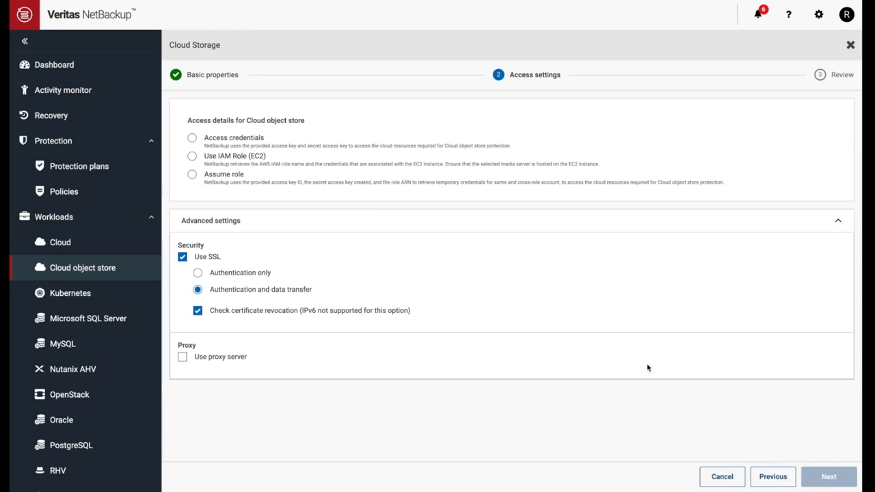
Step: Authenticate with access credentials using existing AWSCred1 and finish creating AWSAccount1
click(192, 138)
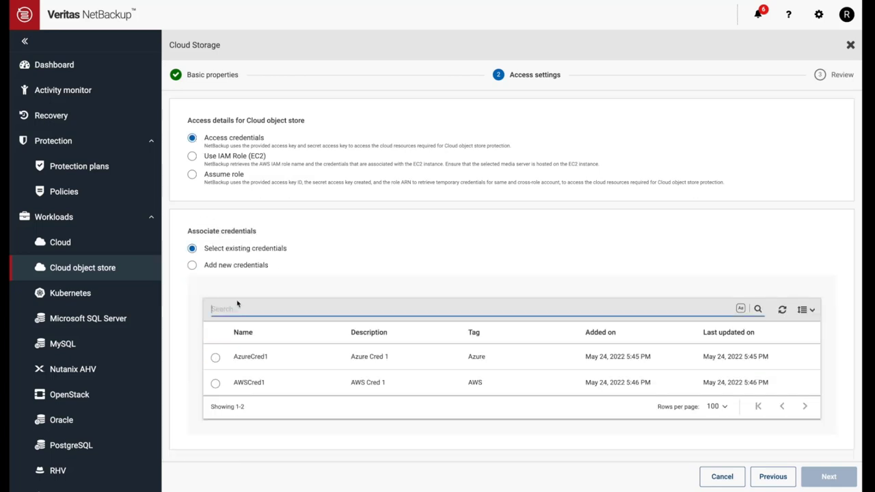
click(215, 387)
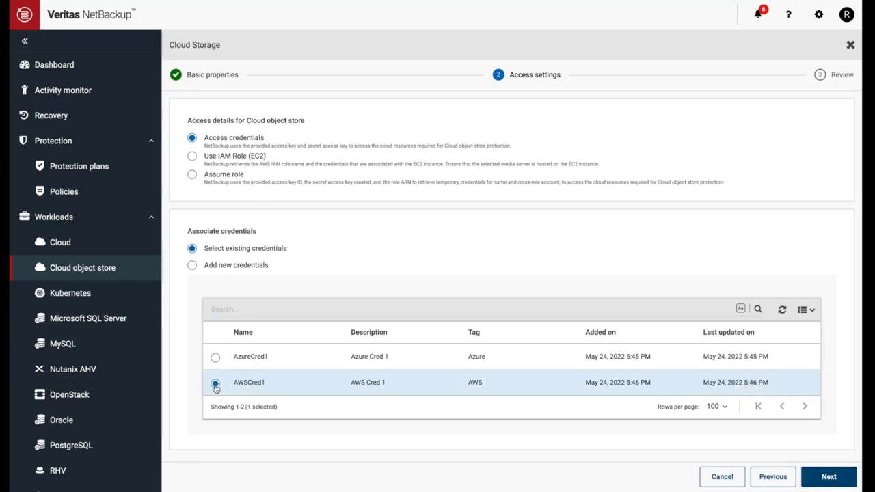
click(825, 478)
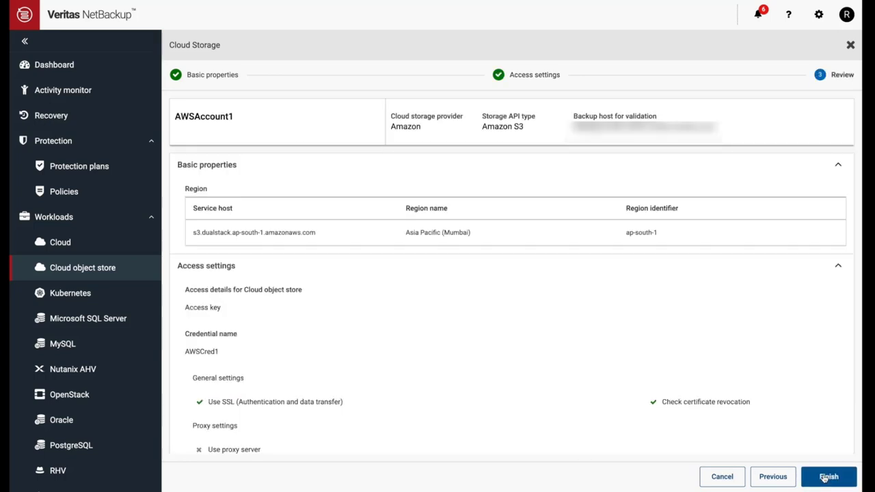
click(825, 478)
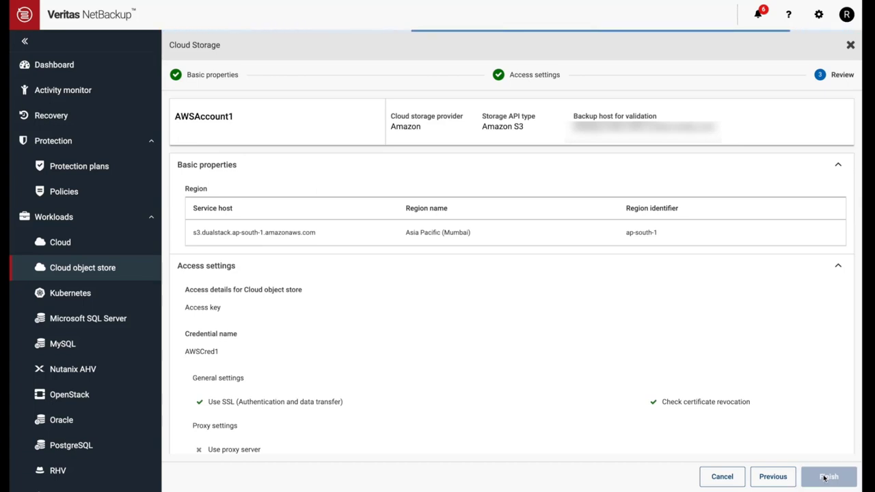
click(416, 274)
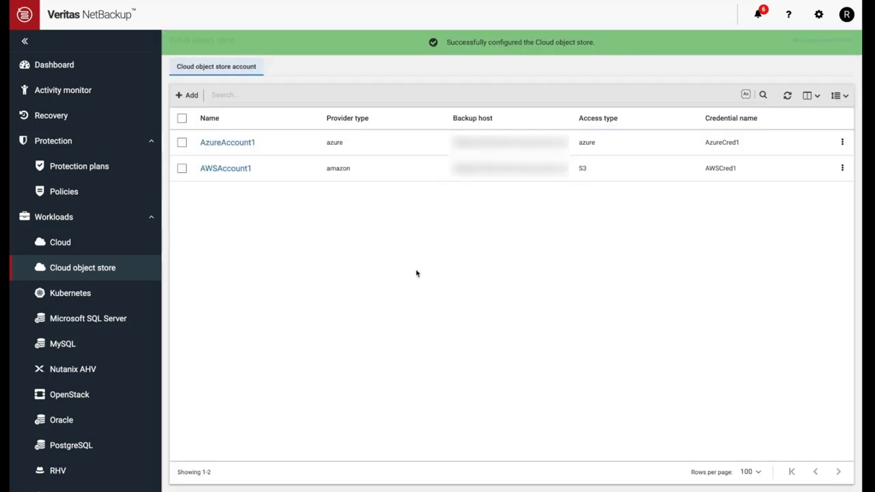